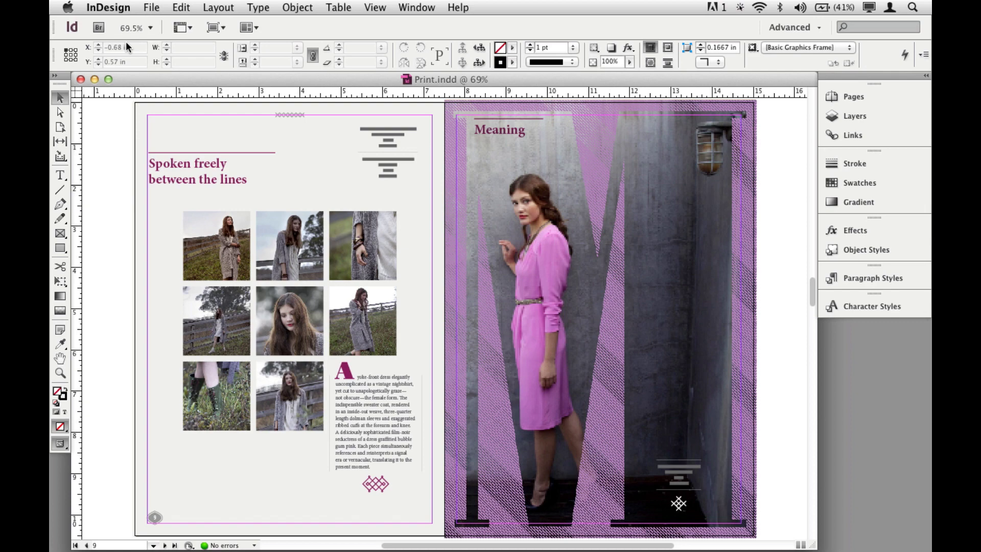
# - Open the File menu over the Print.indd magazine spread
pyautogui.click(150, 8)
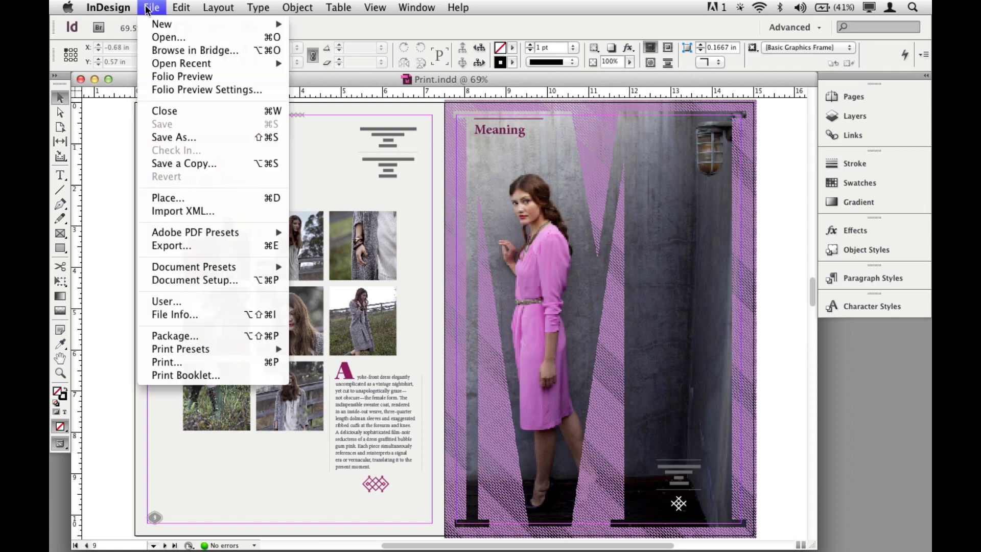
pyautogui.click(191, 137)
pyautogui.click(465, 310)
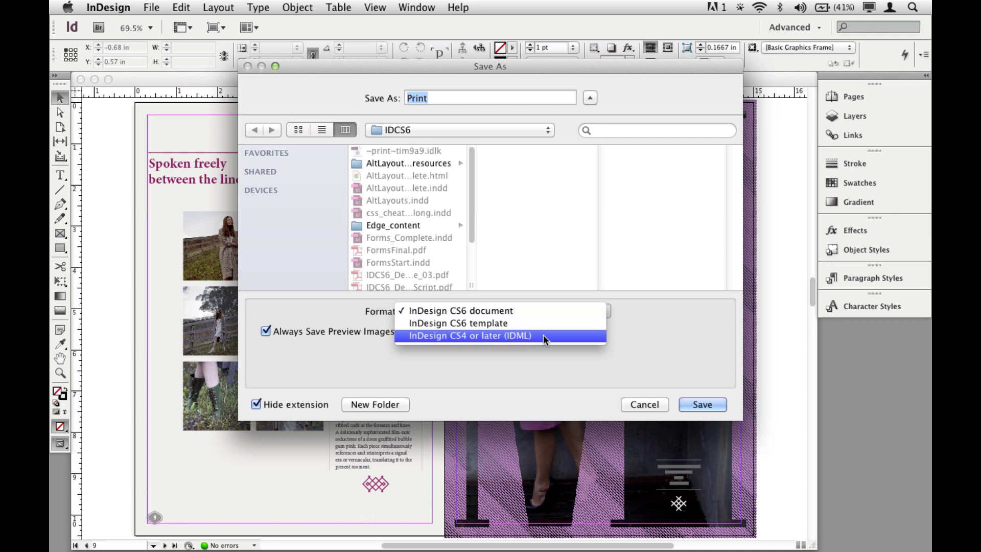
pyautogui.press('Escape')
pyautogui.click(640, 400)
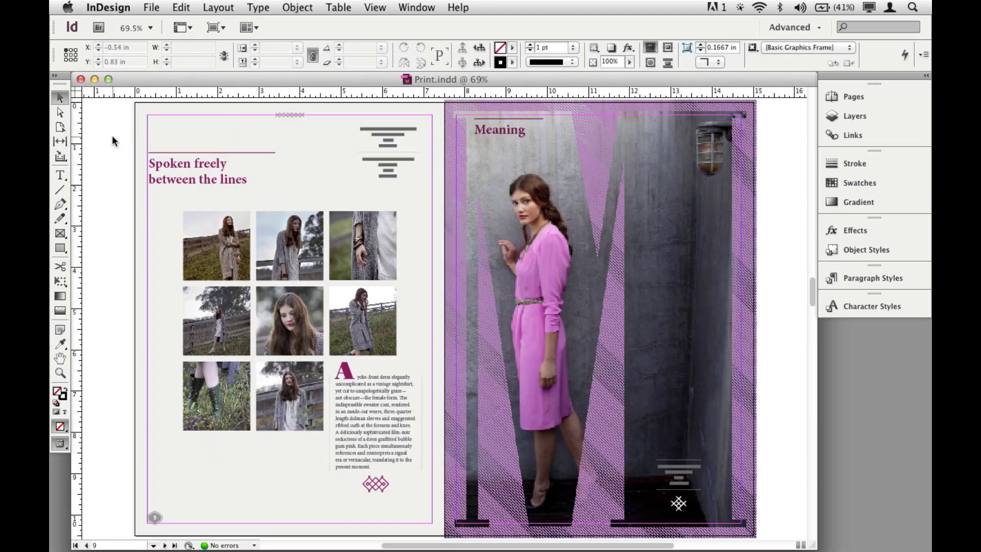
pyautogui.click(152, 7)
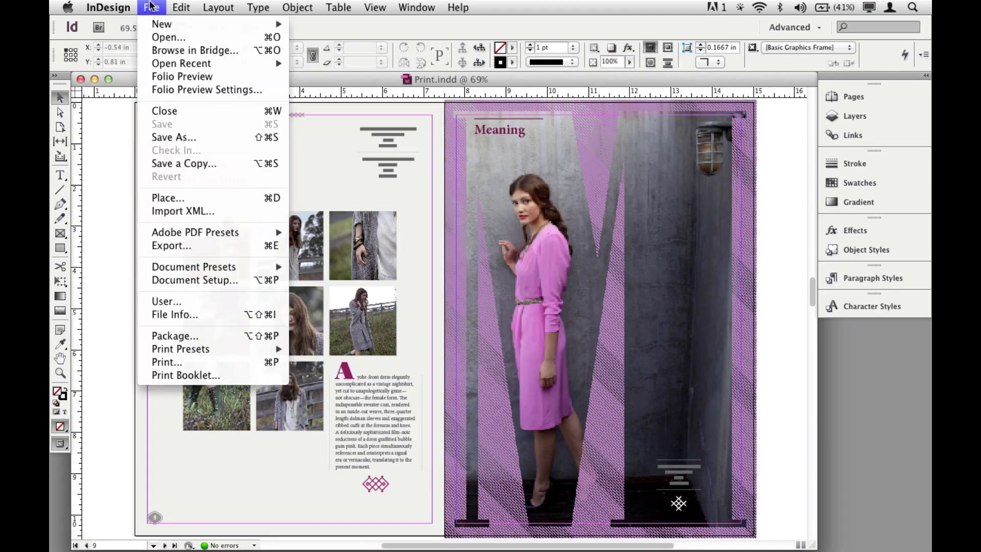
# - Start an export of Print.indd in the Adobe PDF (Print) format
pyautogui.click(200, 246)
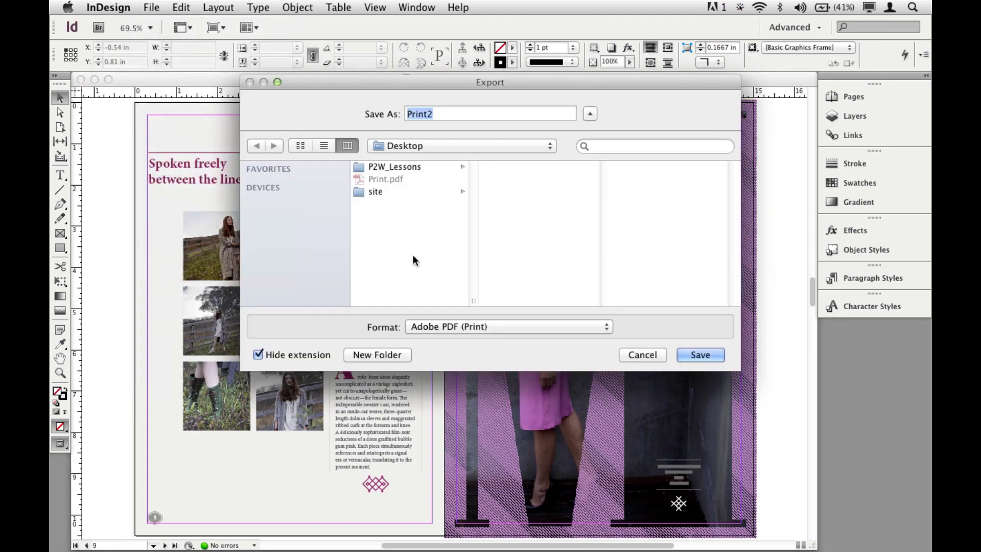
pyautogui.click(455, 327)
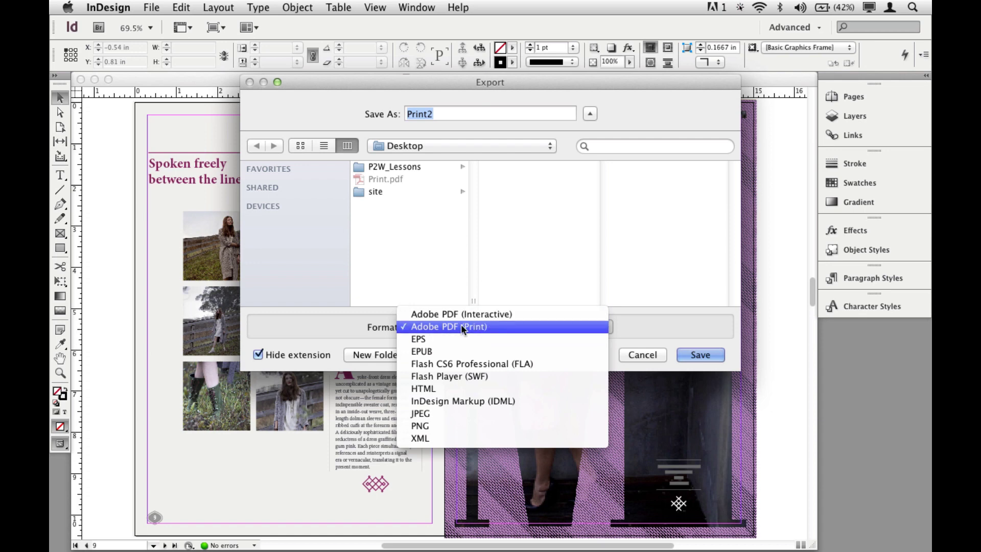
pyautogui.click(481, 327)
pyautogui.click(700, 353)
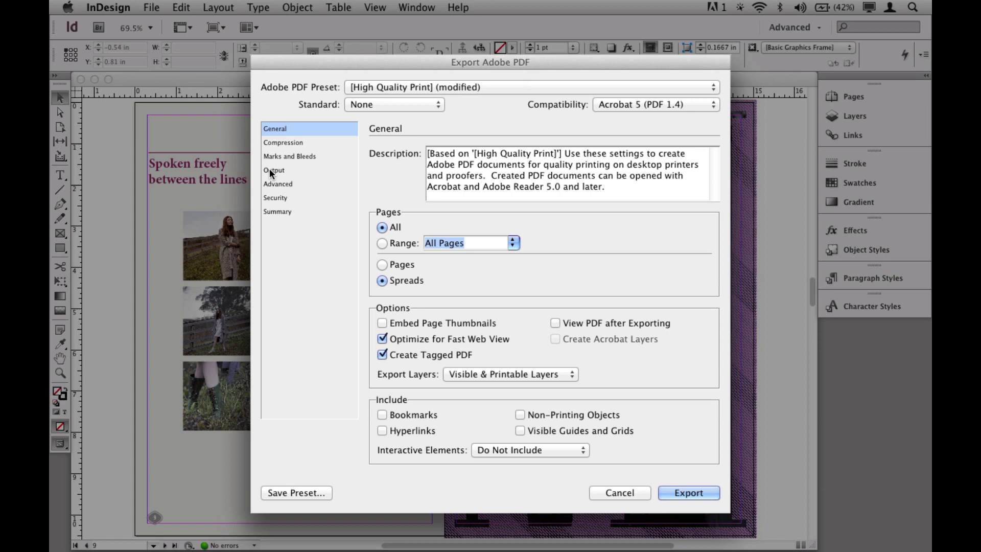
# - In Output, convert colours to destination Gray Gamma 1.8 and export the PDF
pyautogui.click(269, 169)
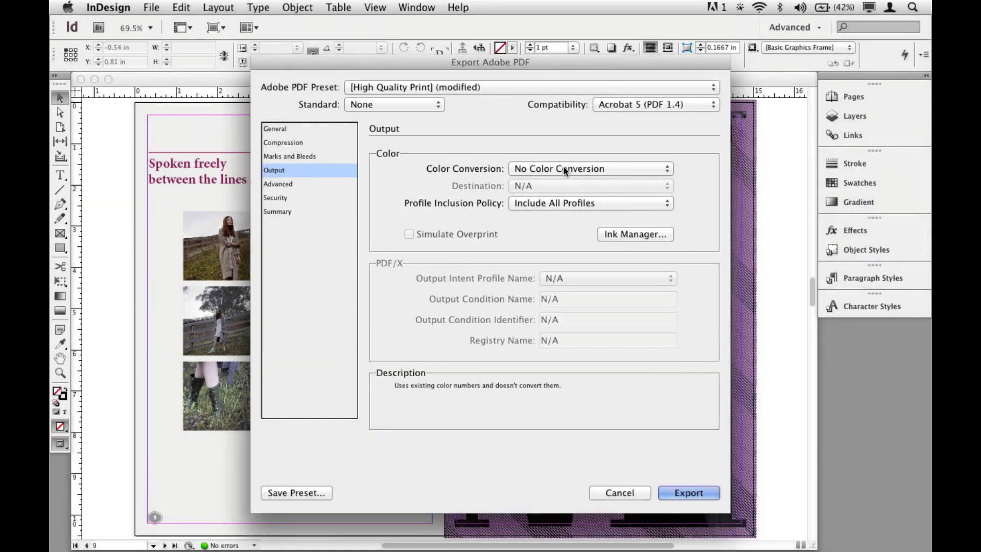
pyautogui.click(563, 166)
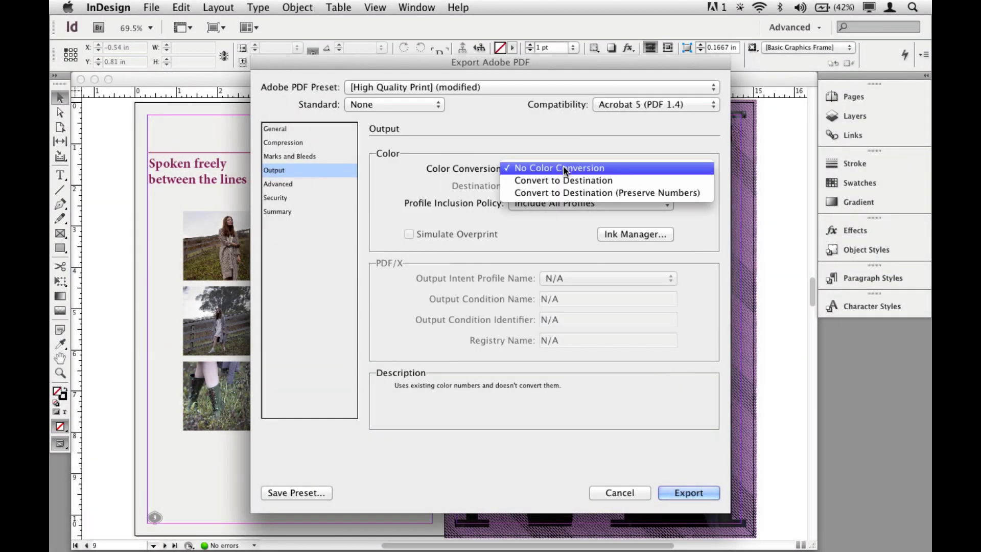
pyautogui.click(578, 182)
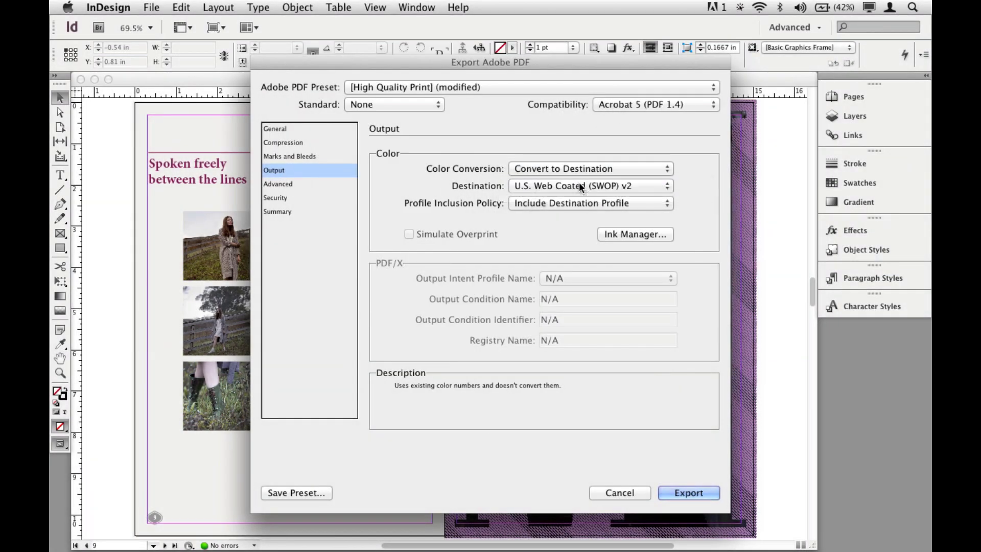
pyautogui.click(572, 186)
pyautogui.scroll(-5, 575, 337)
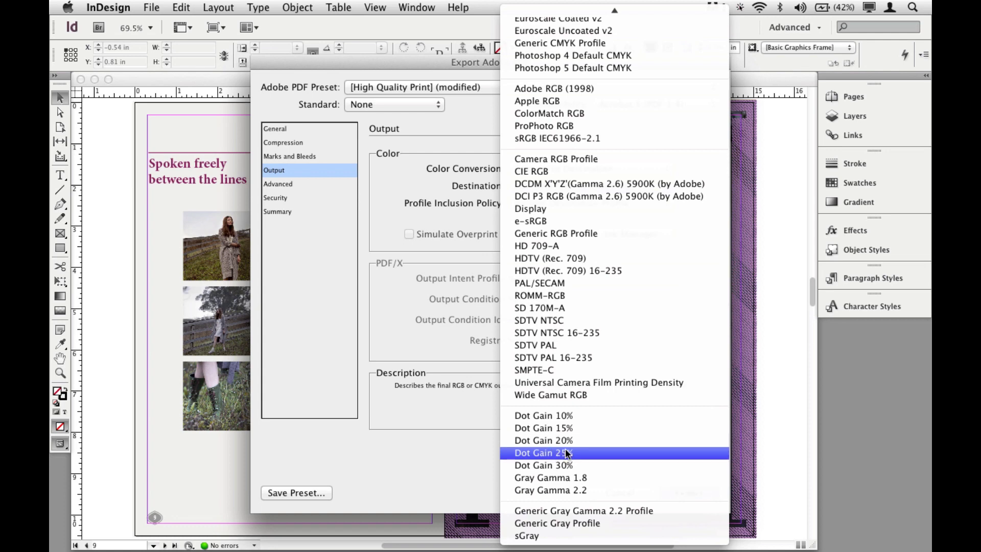
pyautogui.click(579, 478)
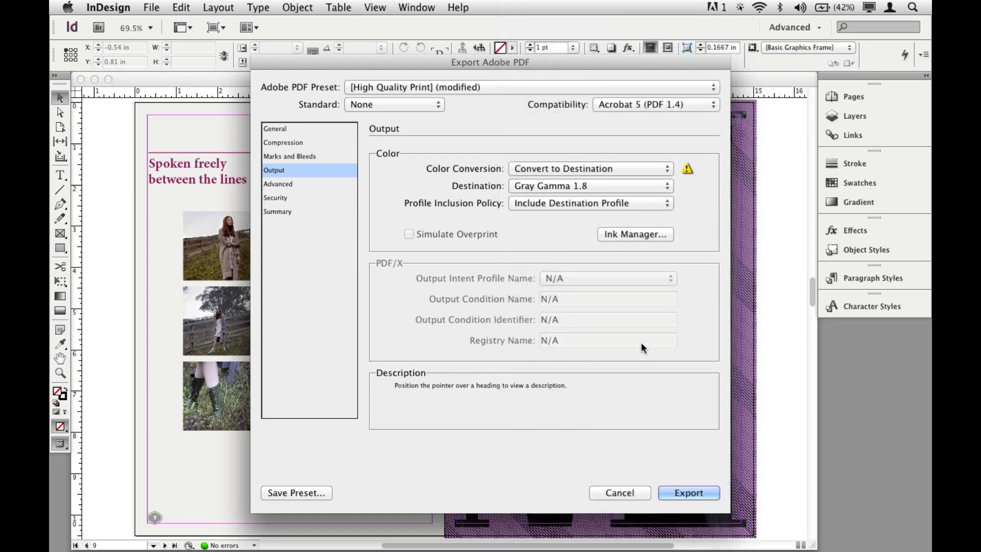
pyautogui.click(700, 492)
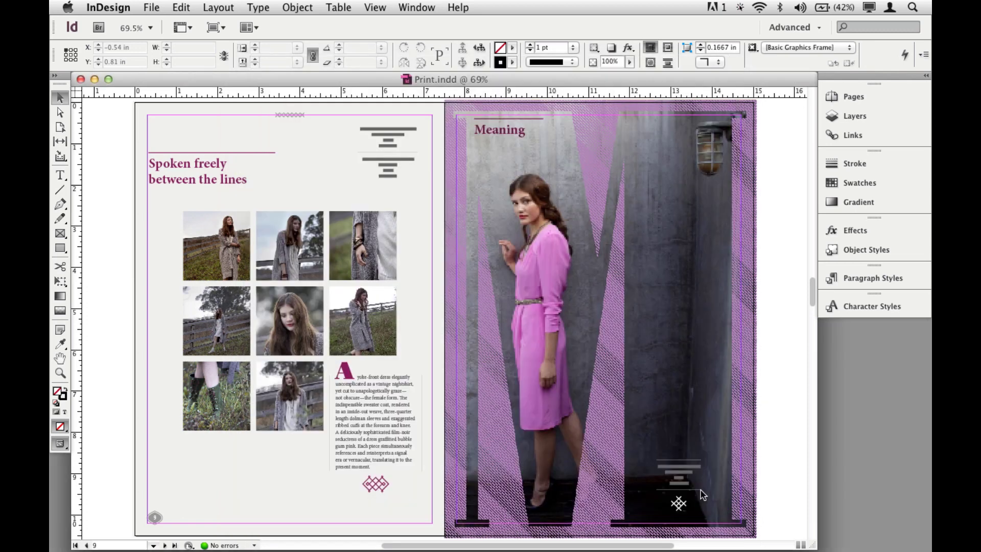
# - Switch to Acrobat and scroll through the exported grayscale Print.pdf spread
pyautogui.press('super+Tab')
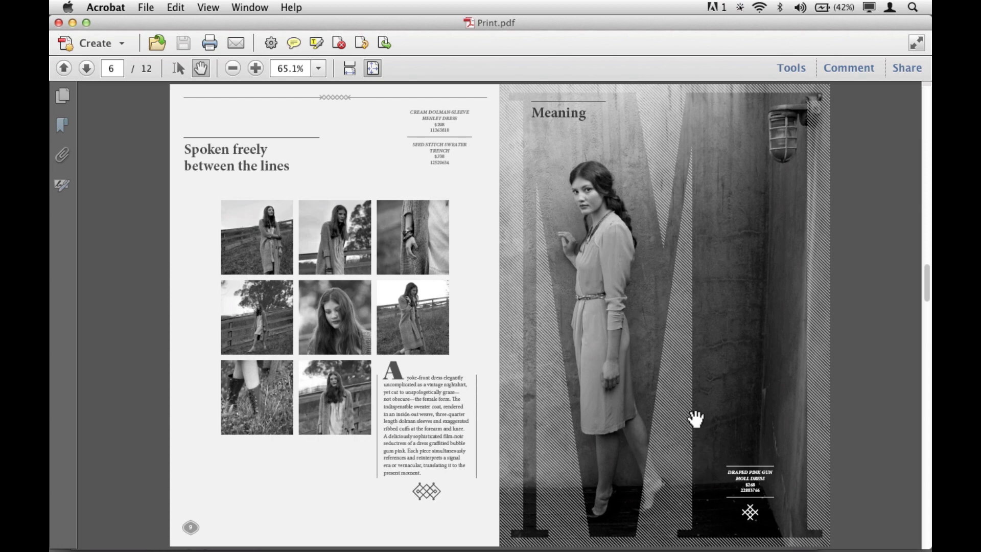
pyautogui.scroll(-2, 696, 419)
pyautogui.scroll(2, 696, 420)
# - Return to InDesign, deselect everything, and scroll to the 'Leap-frog into the lively' spread
pyautogui.press('super+Tab')
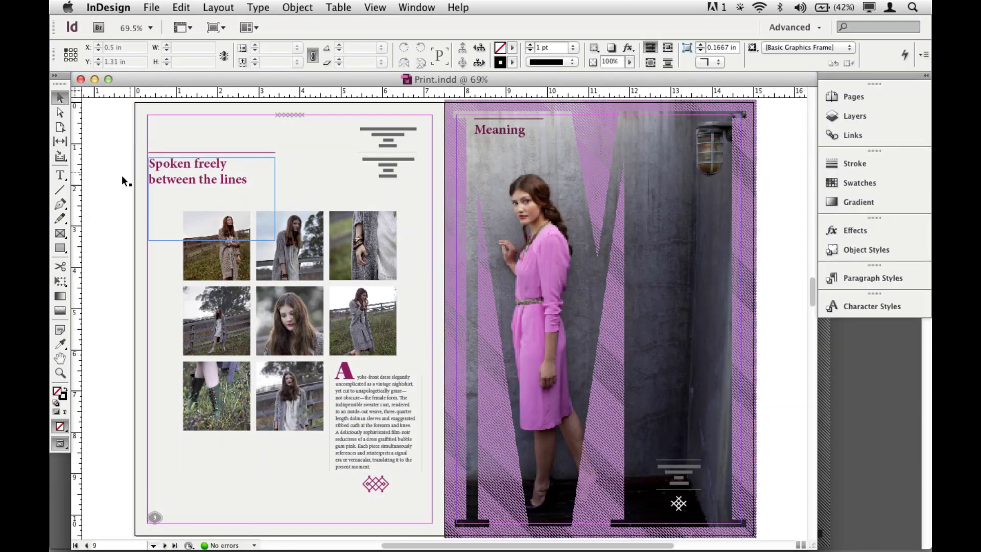
pyautogui.click(112, 189)
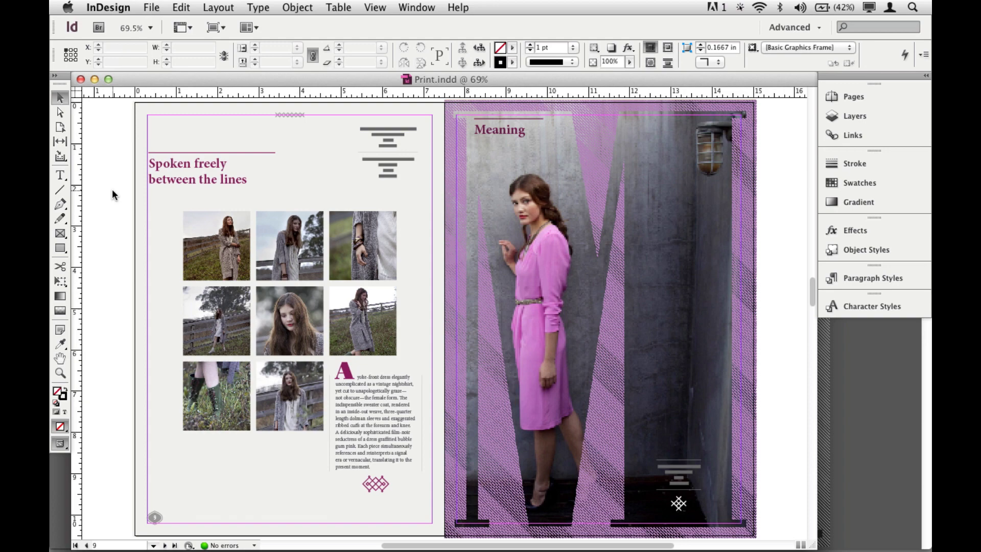
pyautogui.scroll(-10, 112, 189)
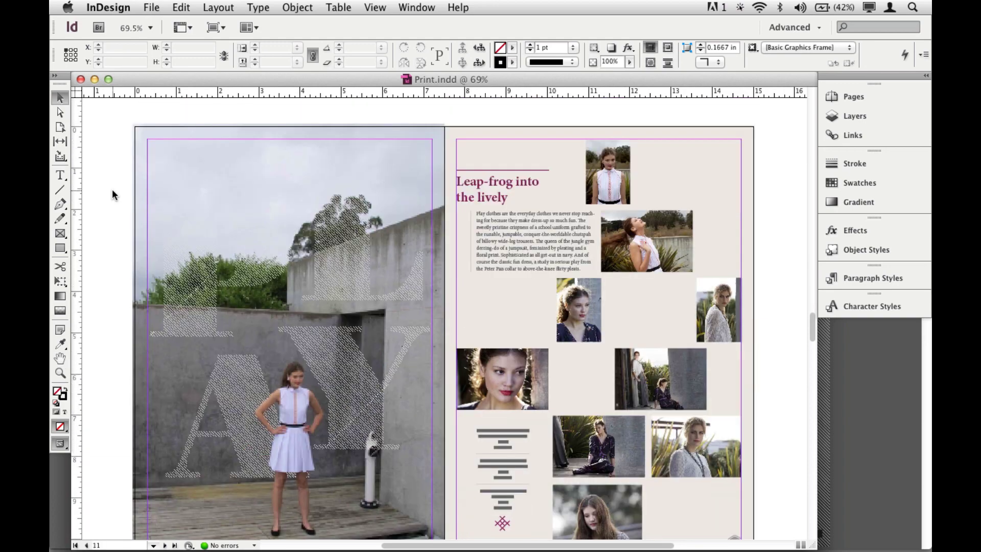
pyautogui.scroll(-3, 112, 189)
pyautogui.scroll(2, 112, 189)
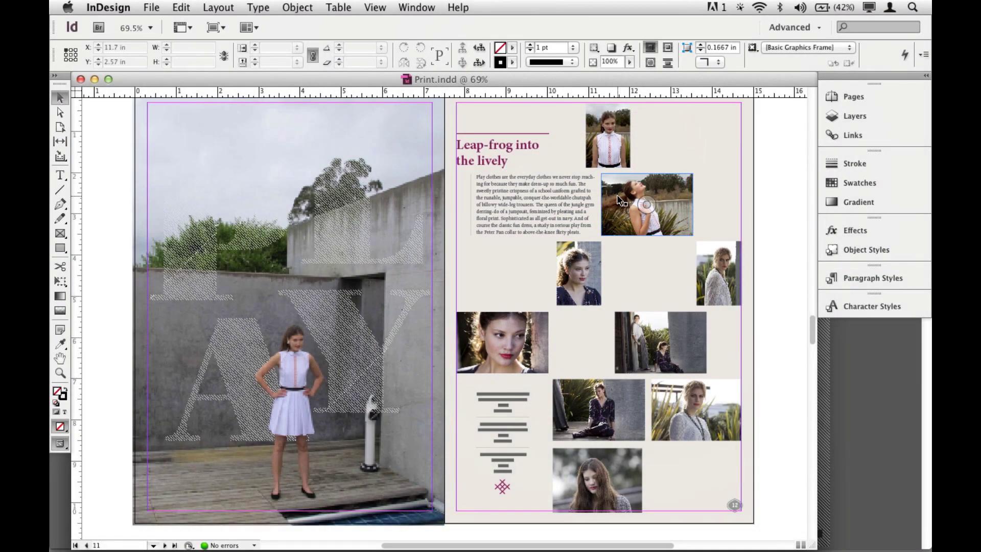
# - Select the top photos, the lower-middle portrait and the standing-figure photo on the right page
pyautogui.click(611, 165)
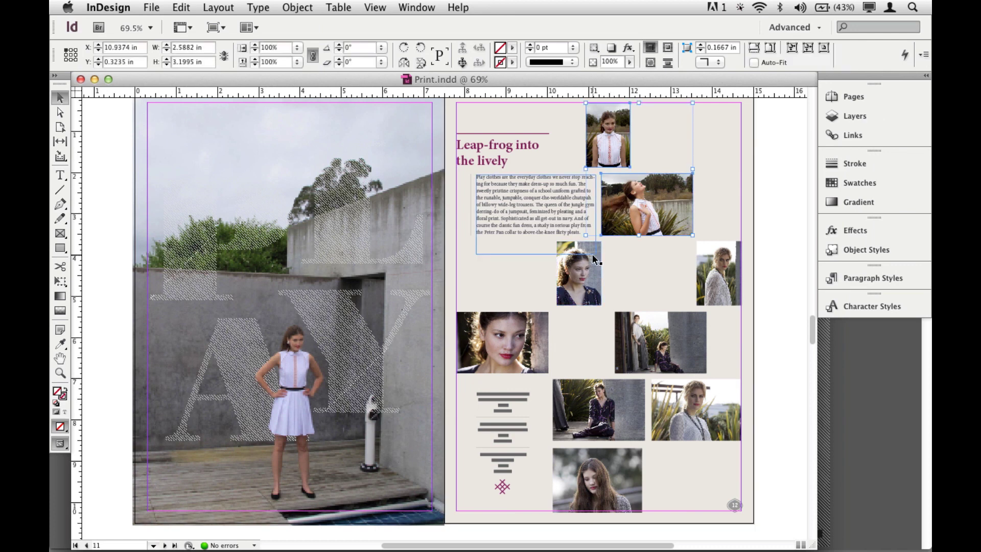
pyautogui.keyDown('shift'); pyautogui.click(566, 244); pyautogui.keyUp('shift')
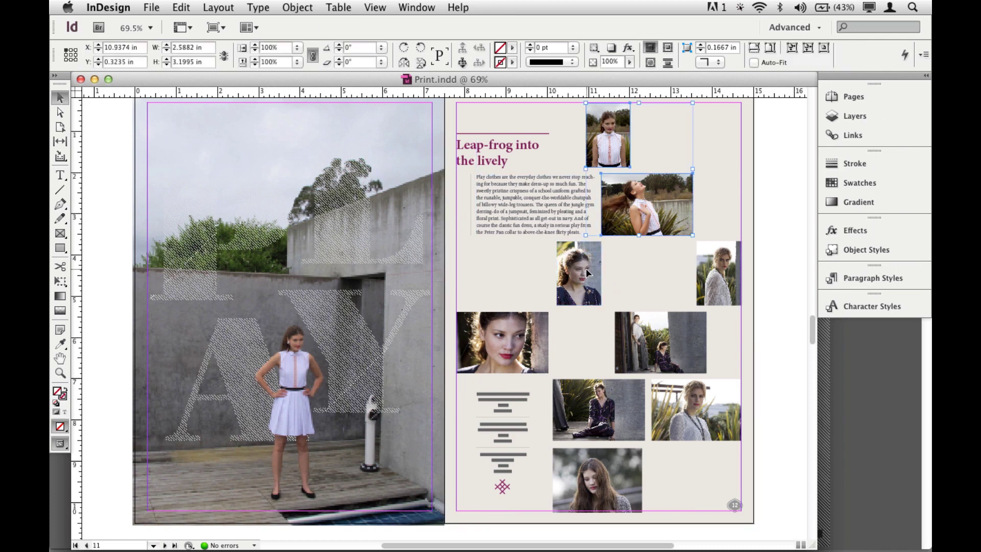
pyautogui.keyDown('shift'); pyautogui.click(637, 352); pyautogui.keyUp('shift')
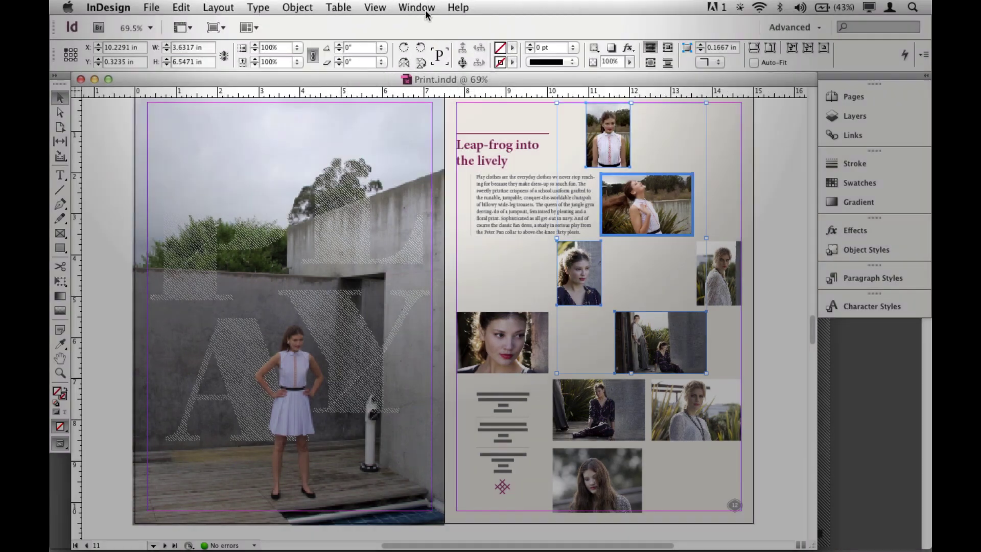
# - In the Align panel, align the photos' left edges to the Key Object, then deselect
pyautogui.click(424, 8)
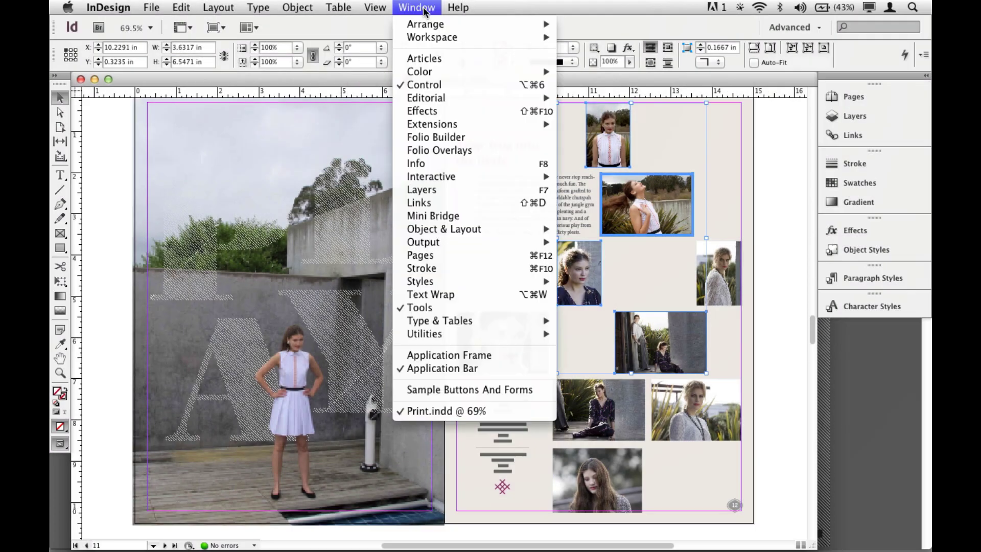
pyautogui.moveTo(466, 229)
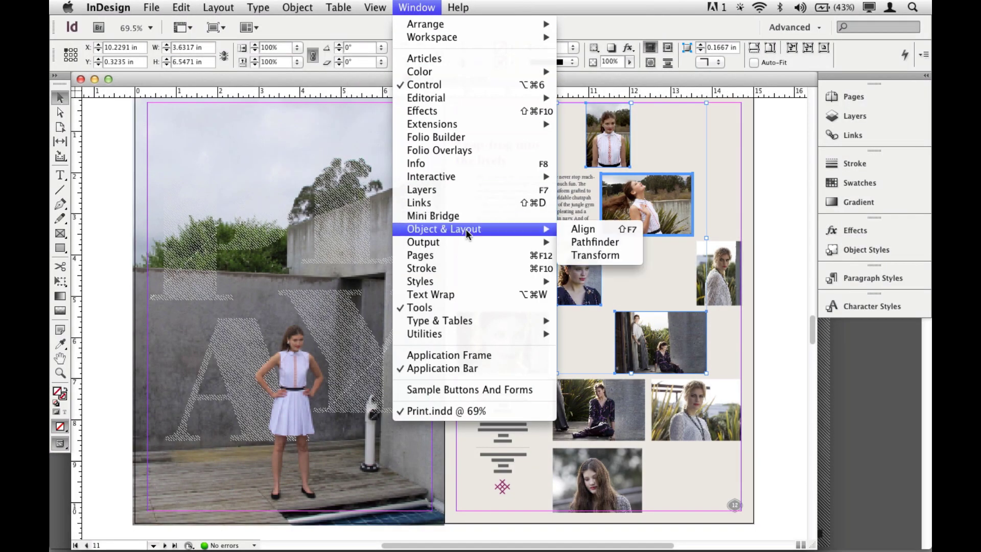
pyautogui.click(575, 227)
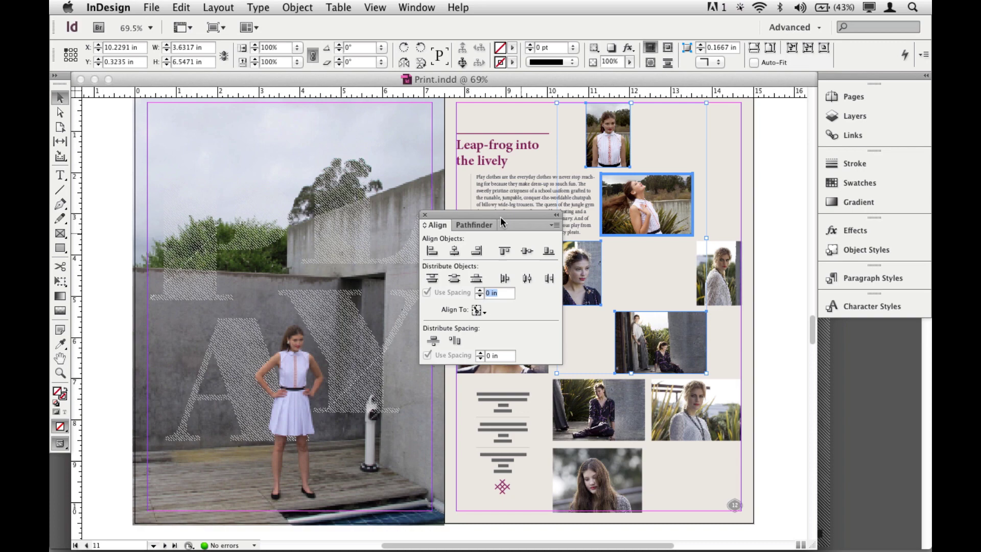
pyautogui.moveTo(501, 217); pyautogui.dragTo(445, 148)
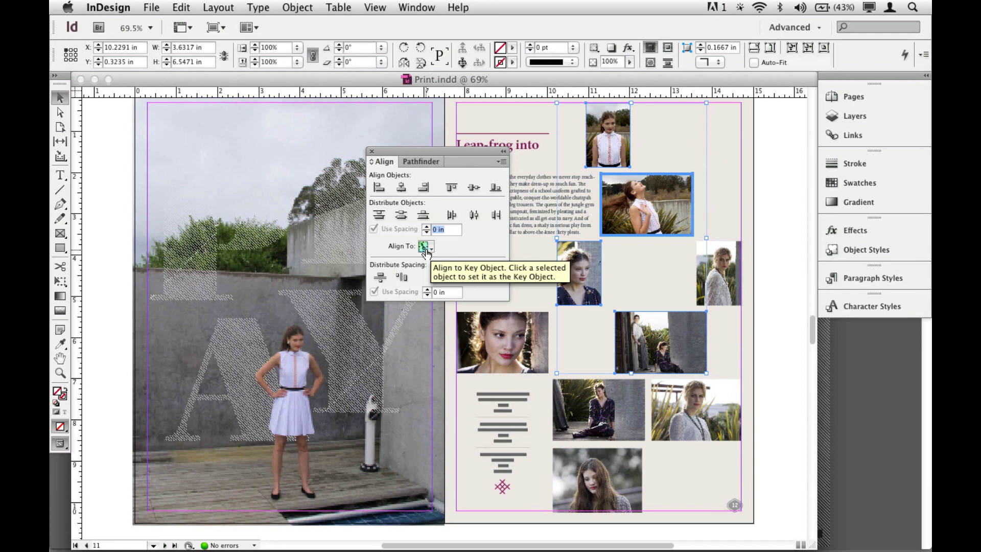
pyautogui.click(425, 248)
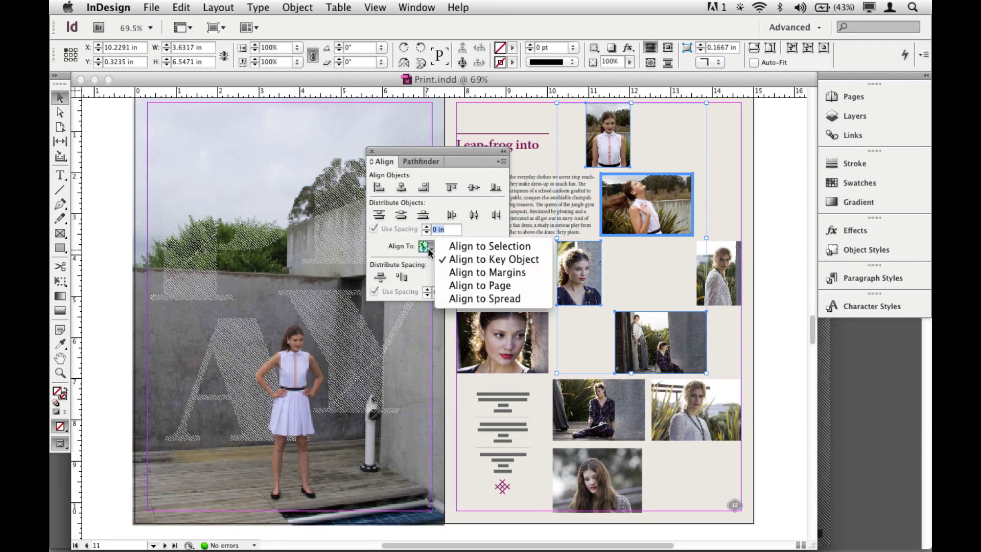
pyautogui.click(525, 262)
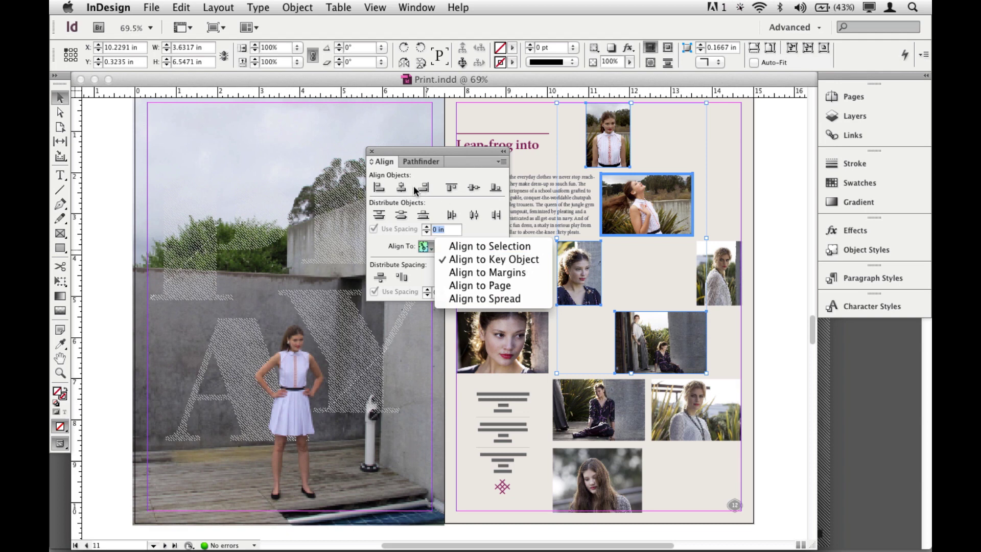
pyautogui.click(379, 189)
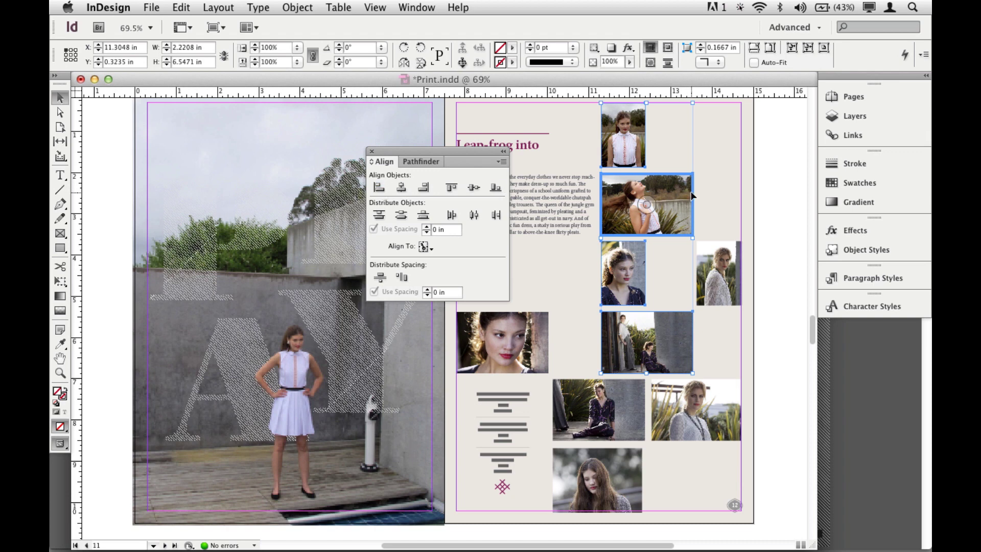
pyautogui.click(768, 177)
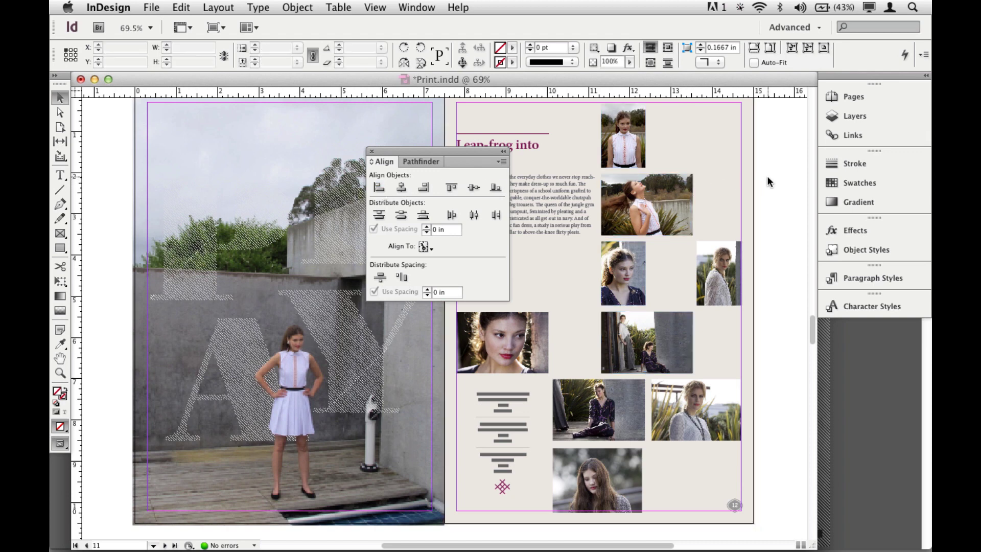
# - Close the Align panel and change all the body text's font to Adobe Caslon Pro
pyautogui.click(372, 152)
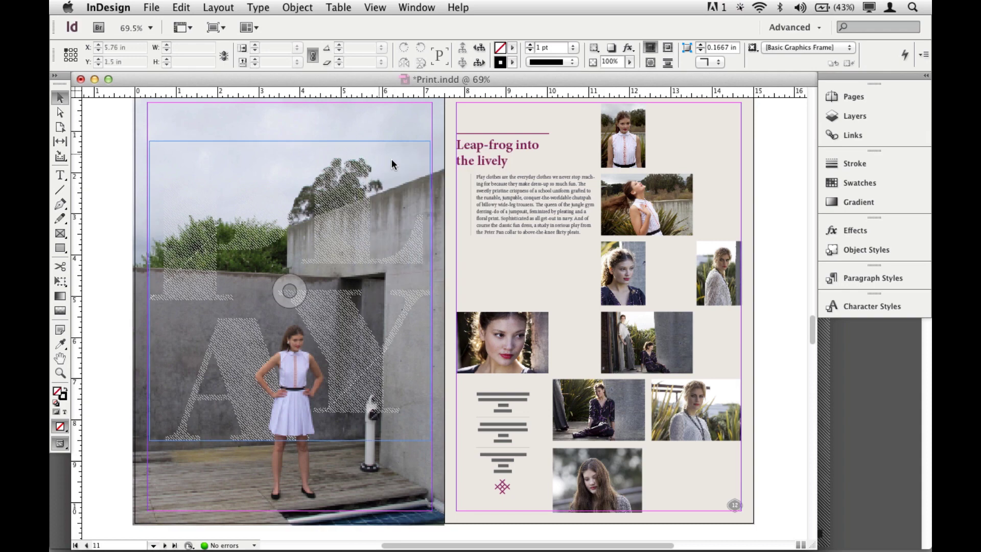
pyautogui.doubleClick(517, 207)
pyautogui.press('super+a')
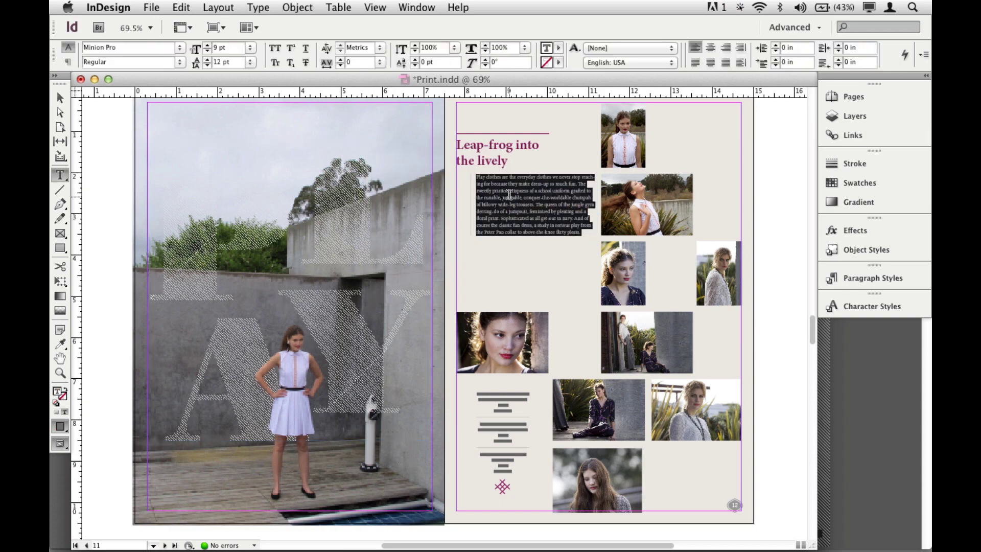
pyautogui.press('super+=')
pyautogui.press('super+=')
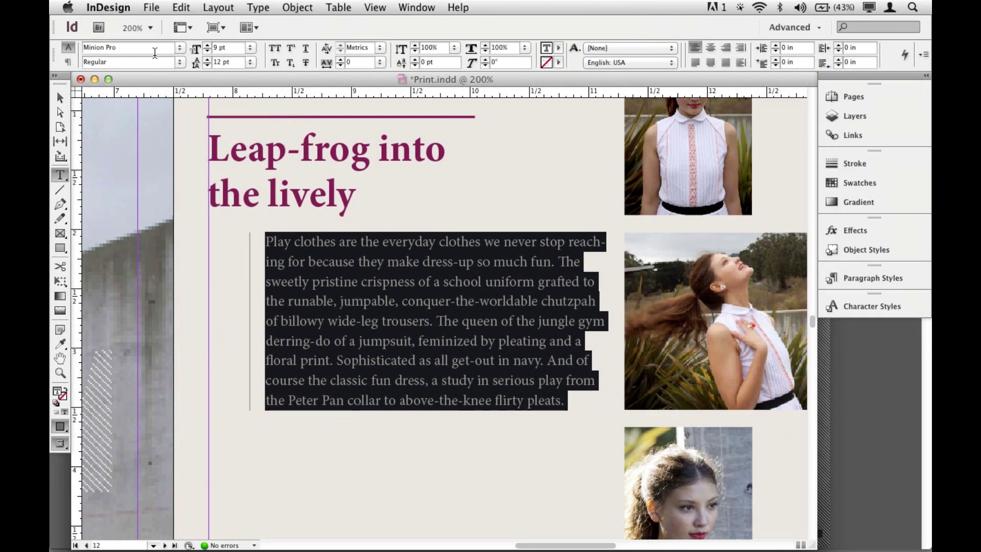
pyautogui.press('super+6')
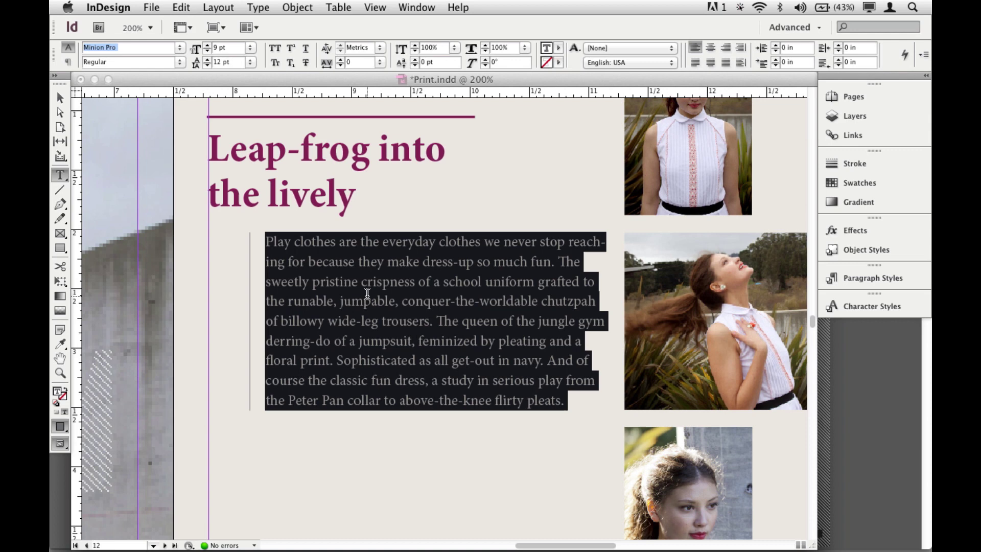
pyautogui.write('Adobe Caslon Pro')
pyautogui.press('Return')
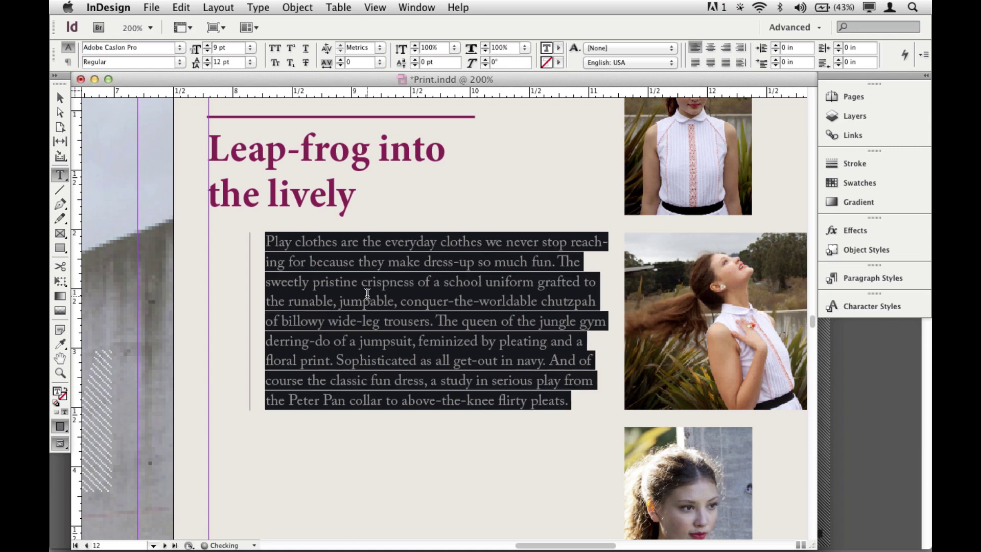
# - Browse the Type menu's font list without changes, exit text editing, and zoom out to the whole spread
pyautogui.click(266, 8)
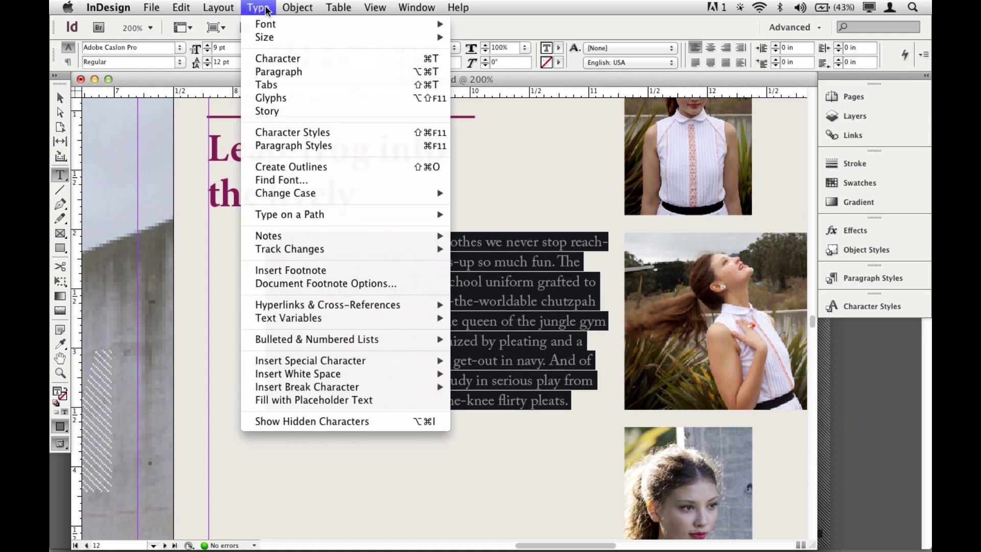
pyautogui.moveTo(269, 23)
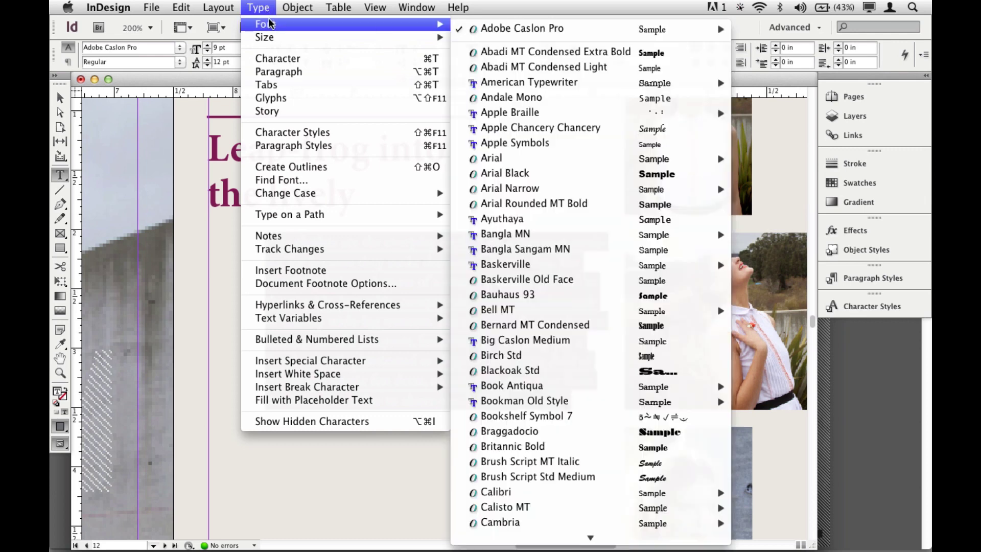
pyautogui.moveTo(517, 28)
pyautogui.moveTo(543, 32)
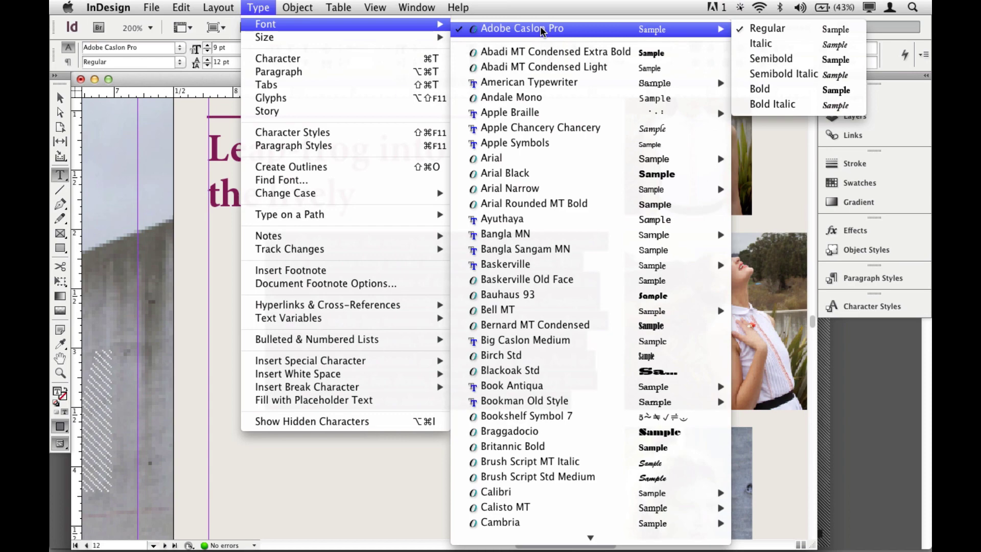
pyautogui.click(541, 28)
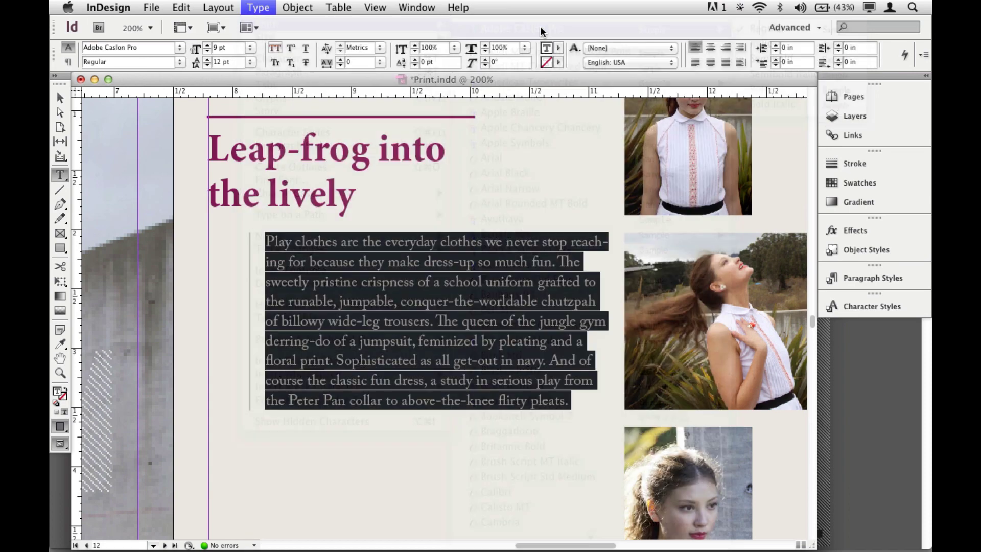
pyautogui.press('Escape')
pyautogui.press('super+alt+0')
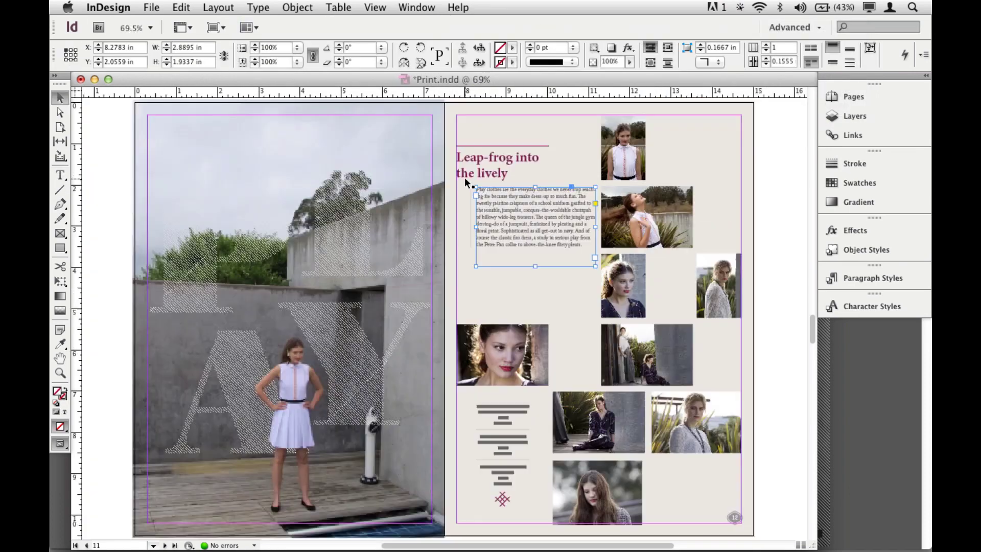